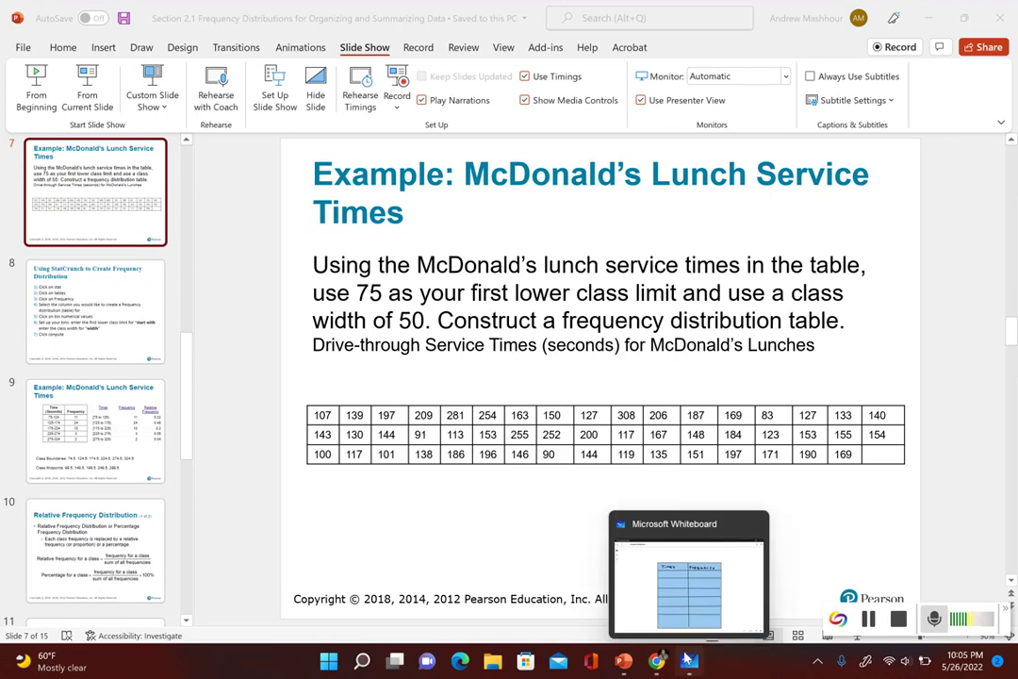
Step: On the whiteboard, handwrite 75, 125, 175, 225 and 275 down the Times column's first five rows
click(689, 661)
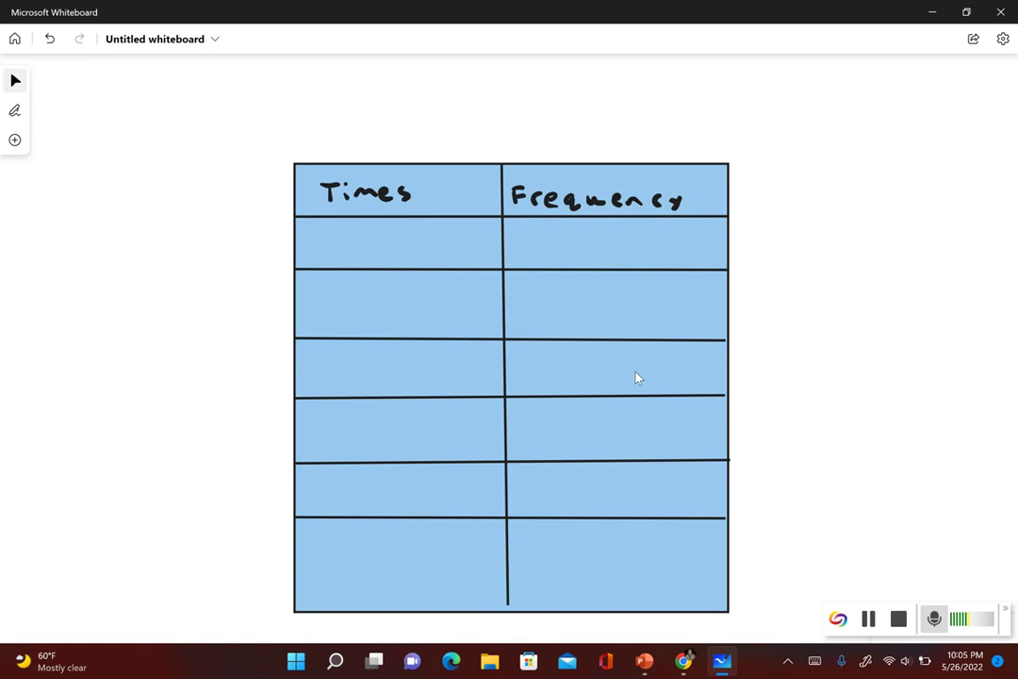
mouse_move(307, 235)
mouse_down()
mouse_move(323, 235)
mouse_move(317, 252)
mouse_move(332, 255)
mouse_move(352, 232)
mouse_up()
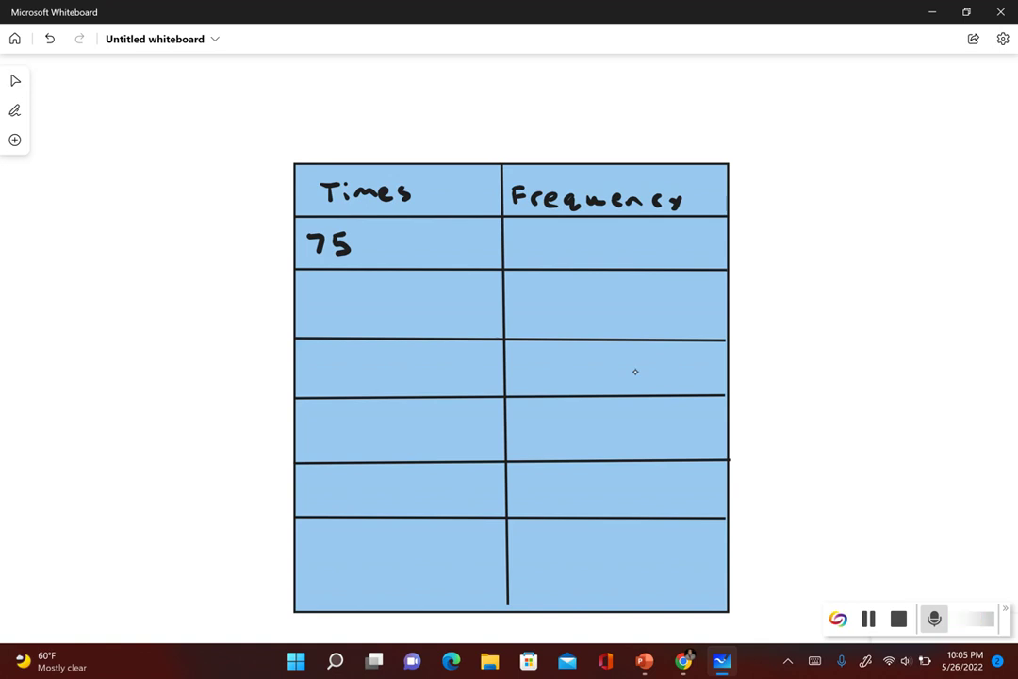
mouse_move(316, 298)
mouse_down()
mouse_move(316, 321)
mouse_move(350, 318)
mouse_up()
drag(355, 300, 351, 319)
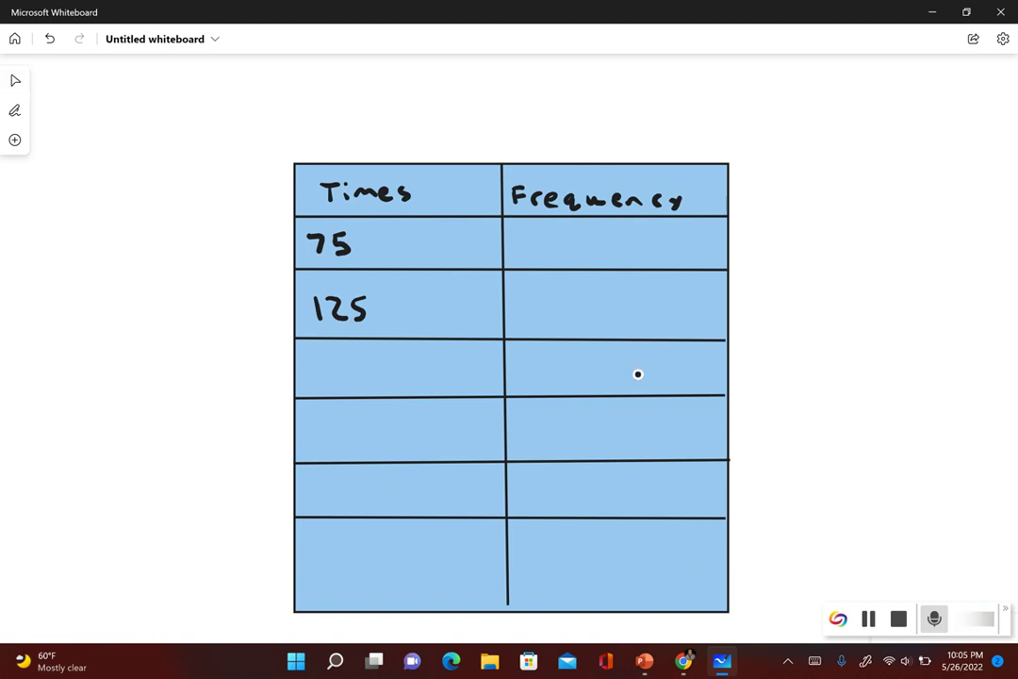
mouse_move(321, 359)
mouse_down()
mouse_move(320, 379)
mouse_move(355, 378)
mouse_up()
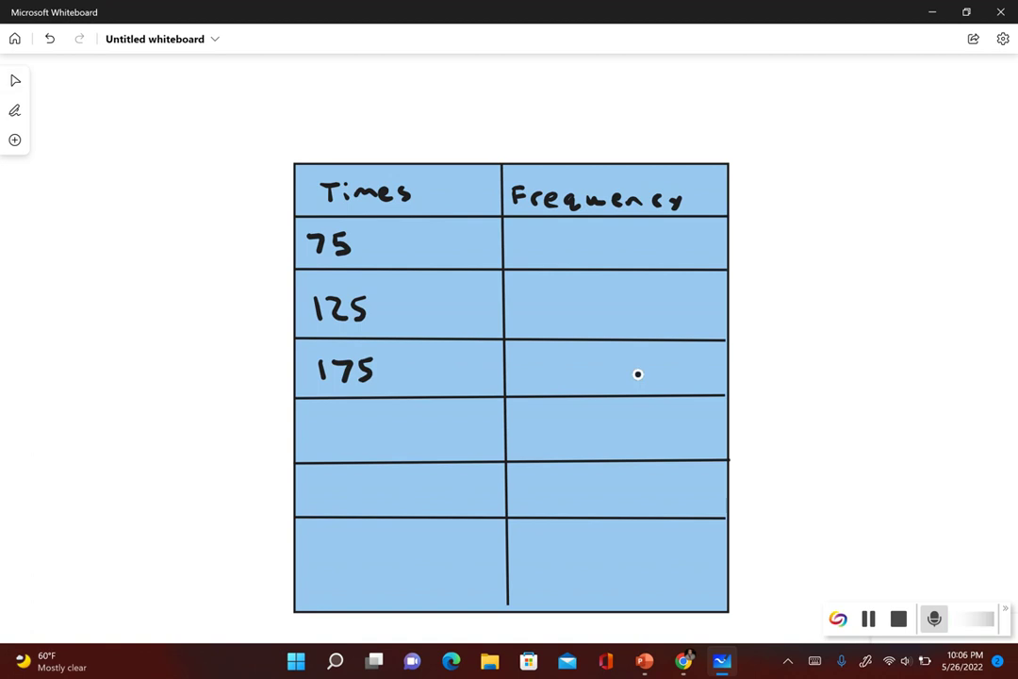
mouse_move(315, 422)
mouse_down()
mouse_move(333, 440)
mouse_move(359, 440)
mouse_move(382, 423)
mouse_move(367, 440)
mouse_up()
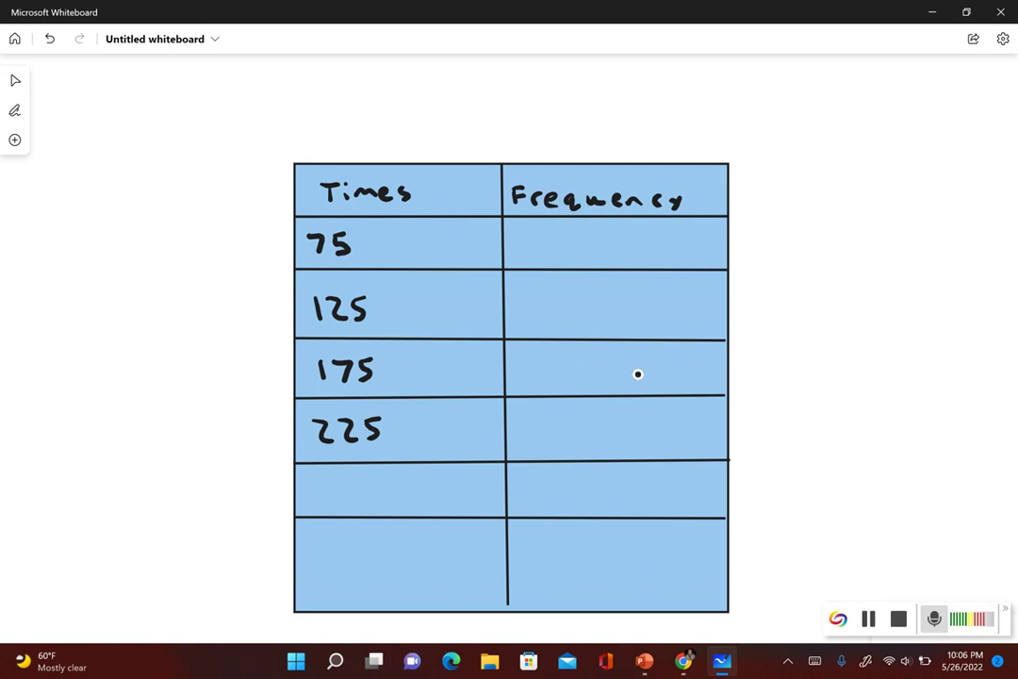
mouse_move(318, 481)
mouse_down()
mouse_move(338, 500)
mouse_move(371, 499)
mouse_move(387, 478)
mouse_up()
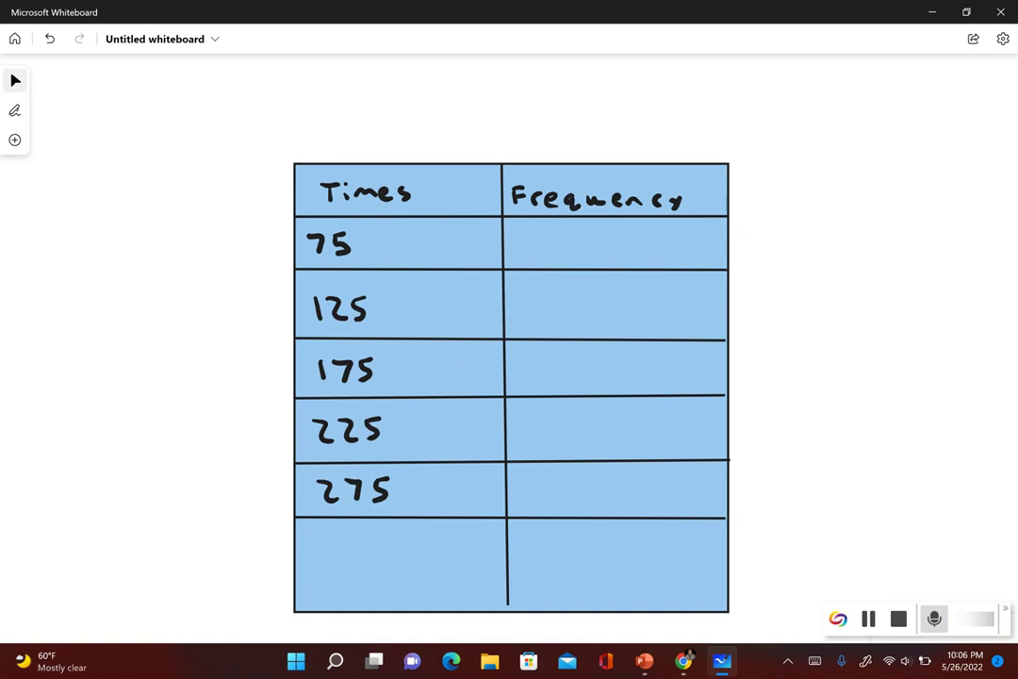
Step: Complete the first class as 75–124 and draw an arrow marking the 125 row
drag(377, 246, 403, 245)
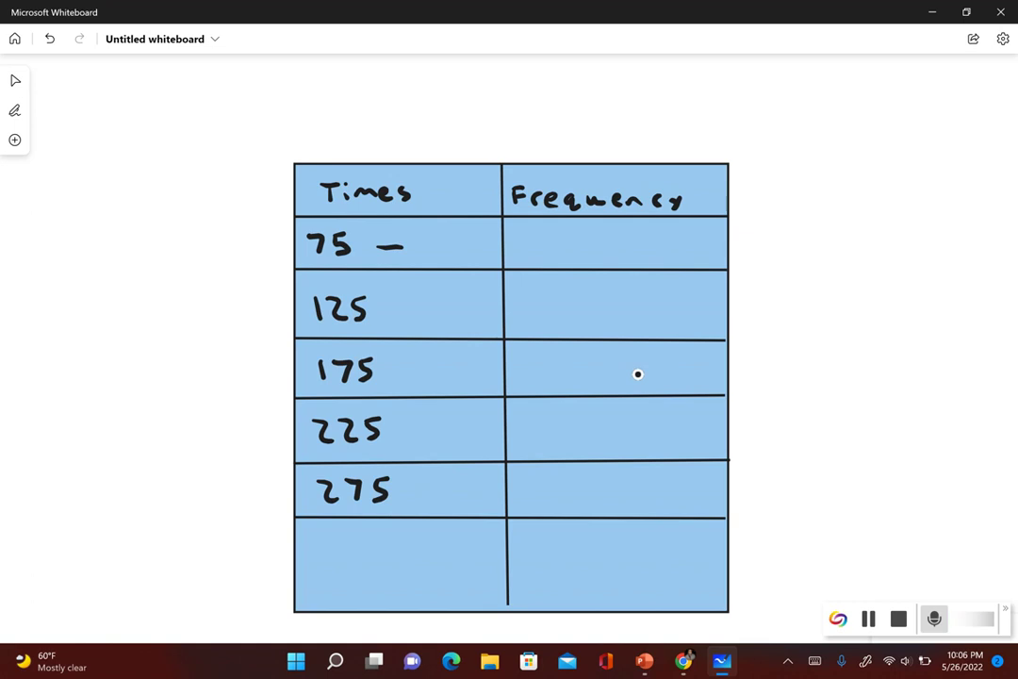
mouse_move(213, 327)
mouse_down()
mouse_move(264, 320)
mouse_move(258, 329)
mouse_up()
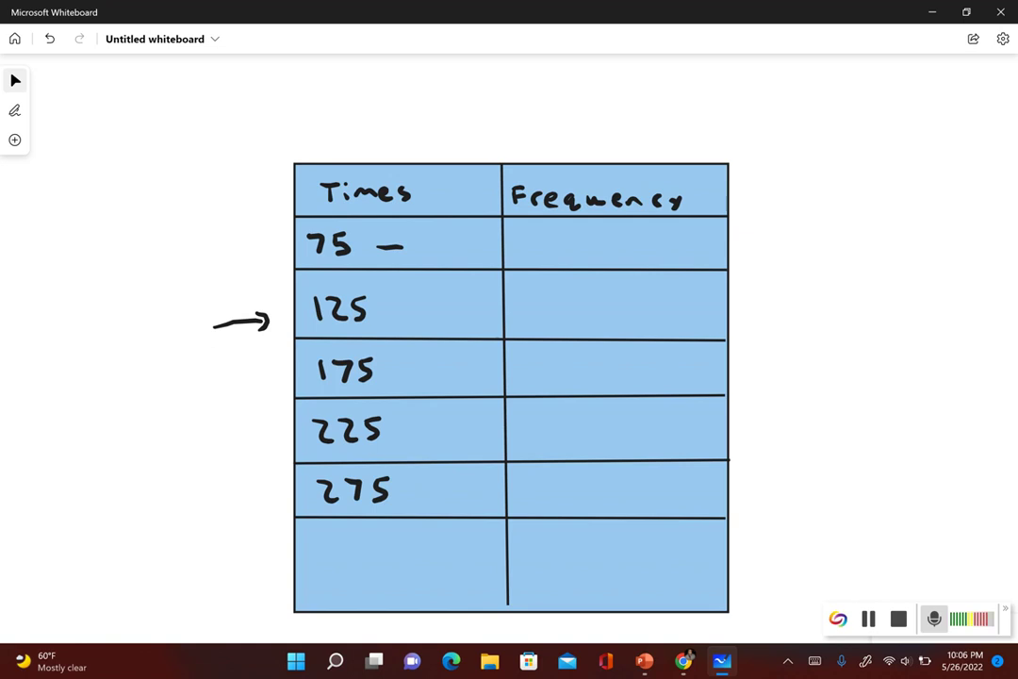
mouse_move(423, 238)
mouse_down()
mouse_move(426, 254)
mouse_move(472, 252)
mouse_up()
click(15, 80)
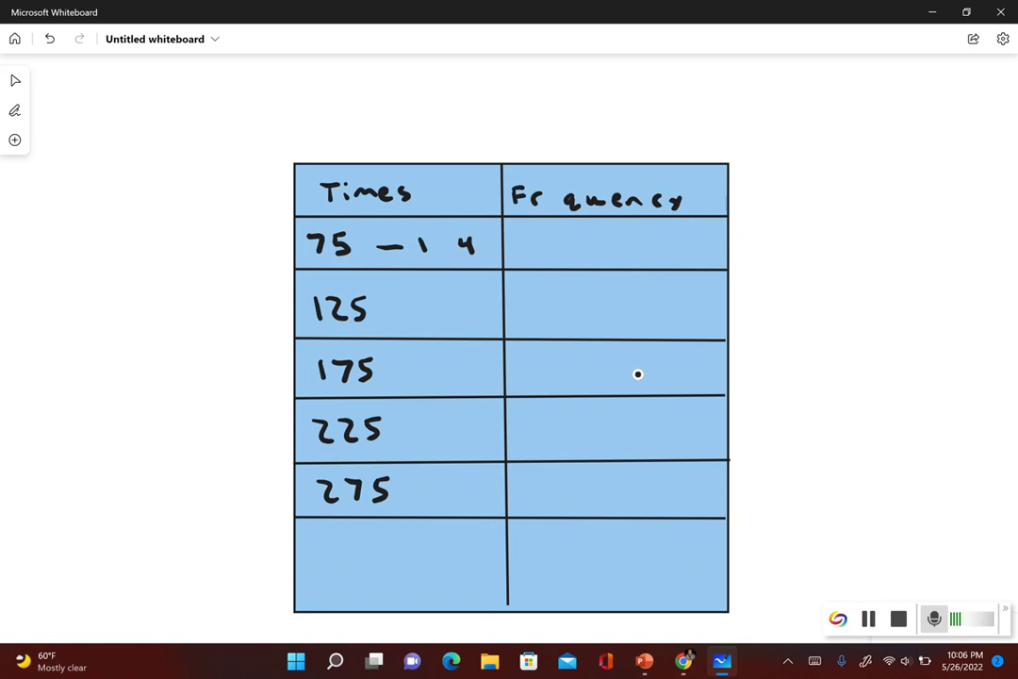
Step: Finish classes 125–174, 175–224, 225–274, 275–324, restore Frequency's missing e, and select the table
drag(390, 309, 405, 309)
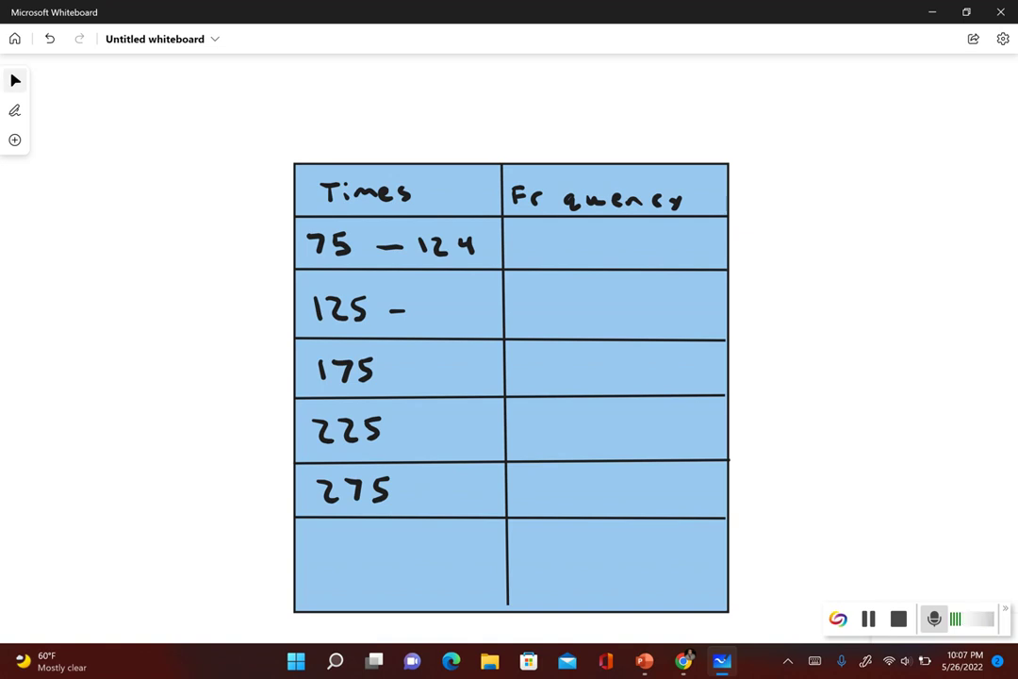
mouse_move(422, 298)
mouse_down()
mouse_move(420, 319)
mouse_move(473, 319)
mouse_up()
mouse_move(400, 371)
mouse_down()
mouse_move(486, 367)
mouse_move(483, 377)
mouse_up()
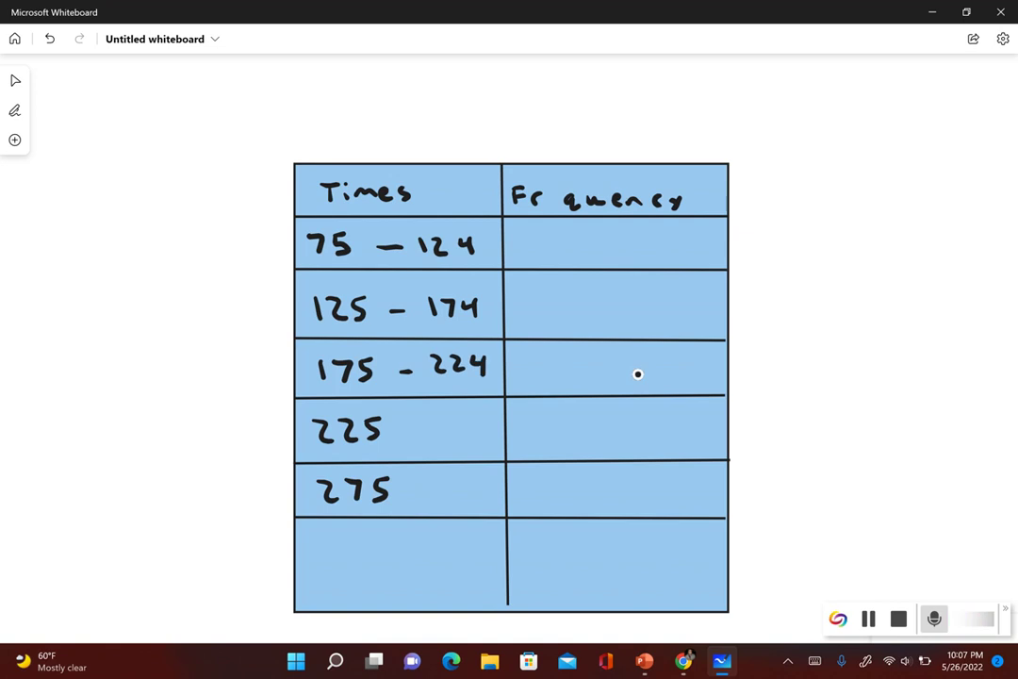
mouse_move(403, 429)
mouse_down()
mouse_move(459, 436)
mouse_move(485, 426)
mouse_move(482, 436)
mouse_up()
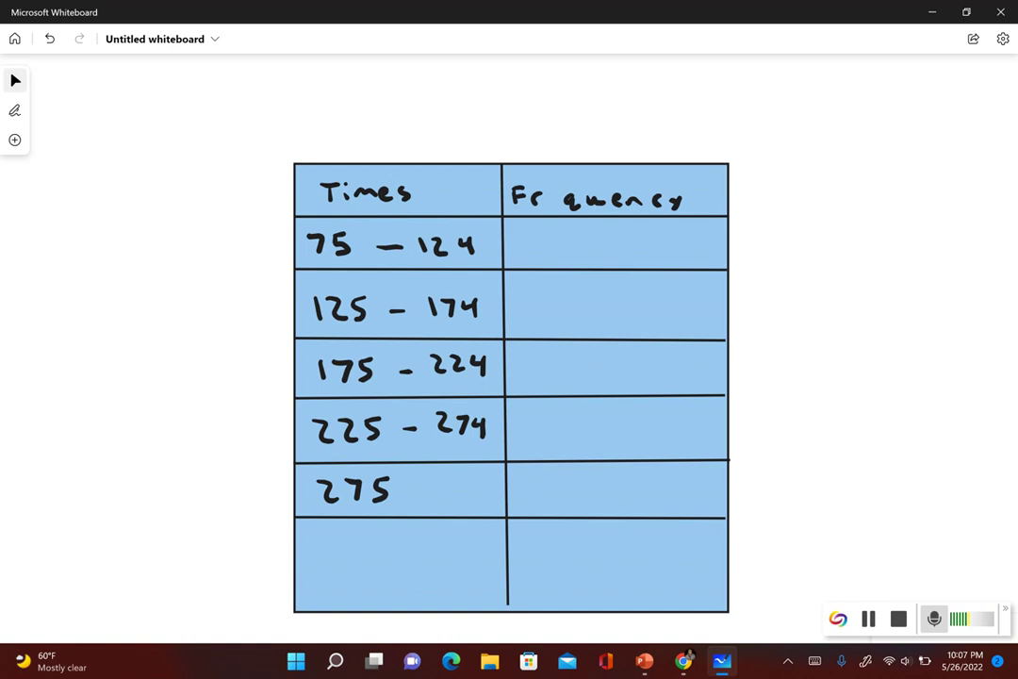
drag(409, 489, 426, 488)
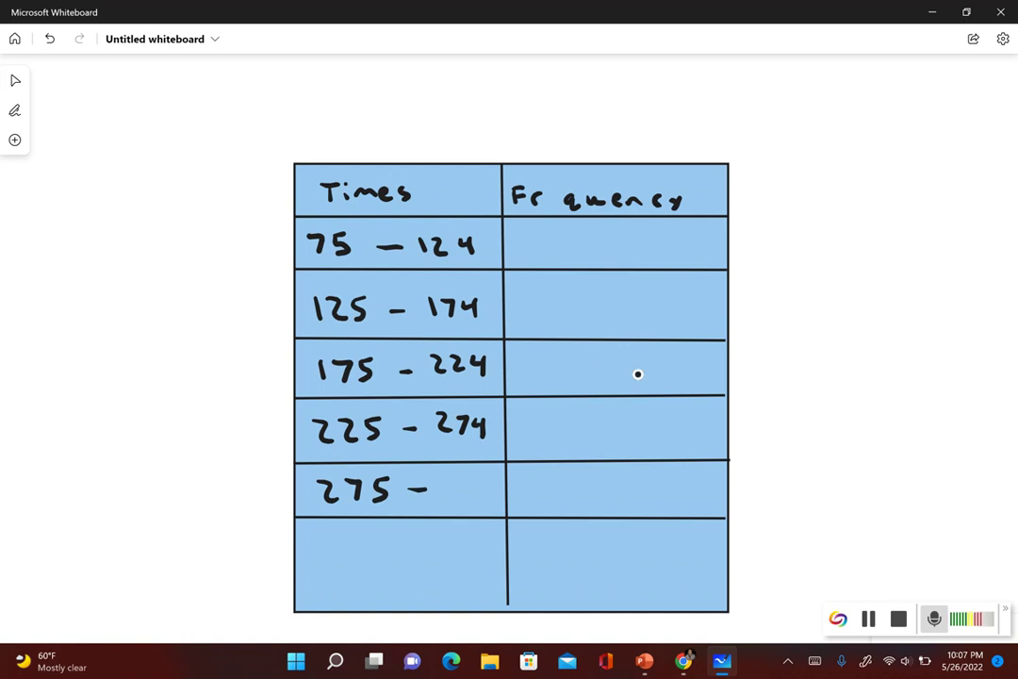
mouse_move(440, 480)
mouse_down()
mouse_move(441, 503)
mouse_move(491, 495)
mouse_move(490, 504)
mouse_up()
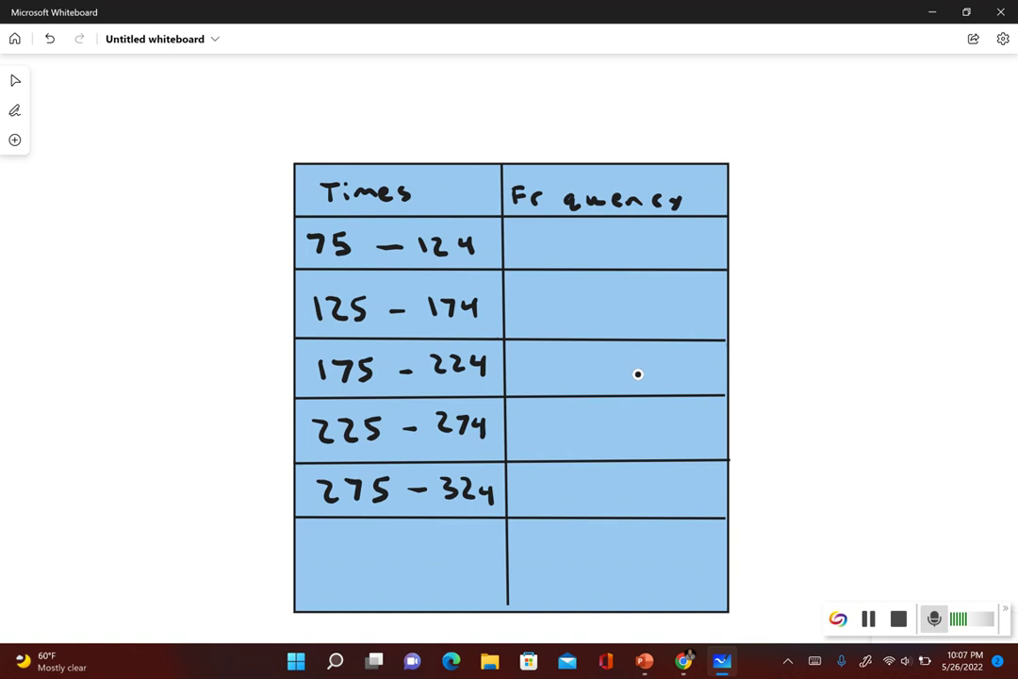
drag(537, 199, 551, 205)
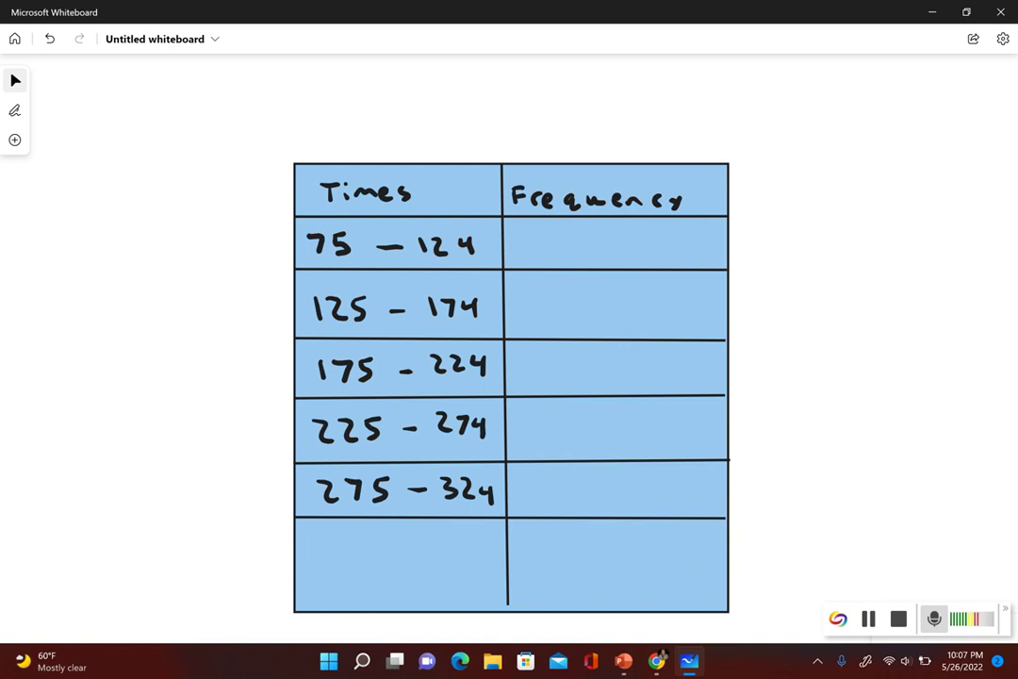
click(335, 396)
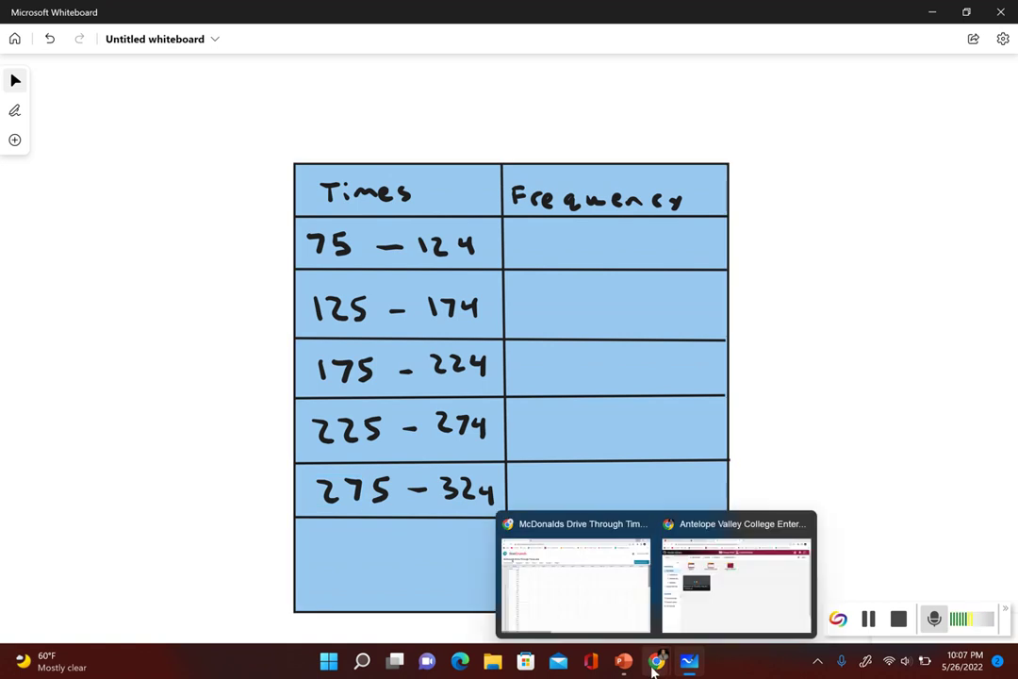
mouse_move(623, 660)
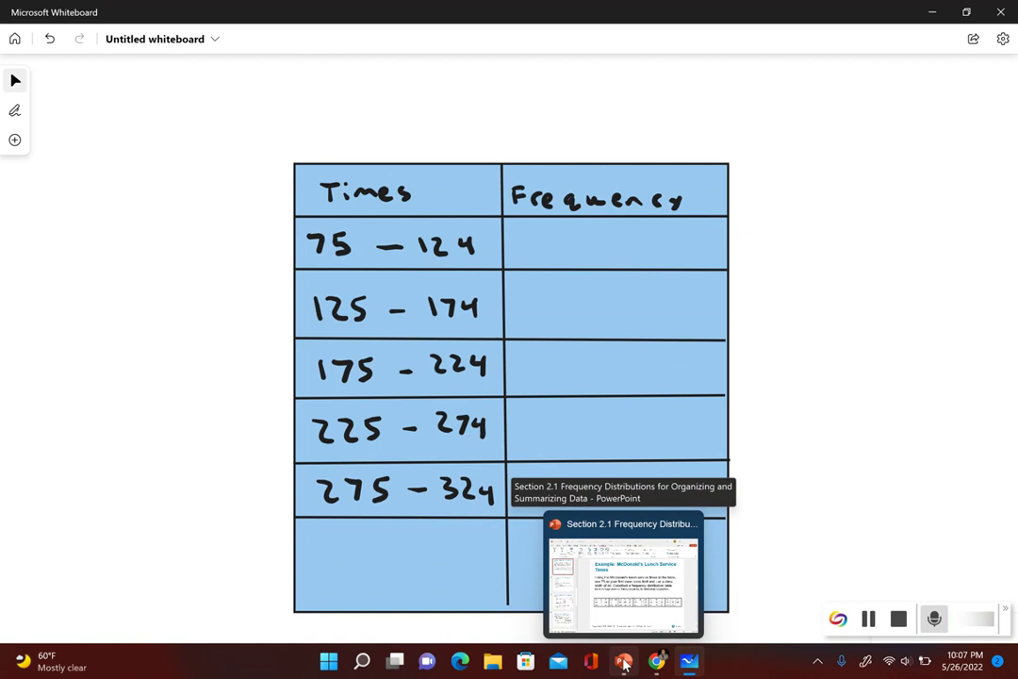
Step: Bring back the PowerPoint slide showing McDonald's lunch service times data
click(622, 662)
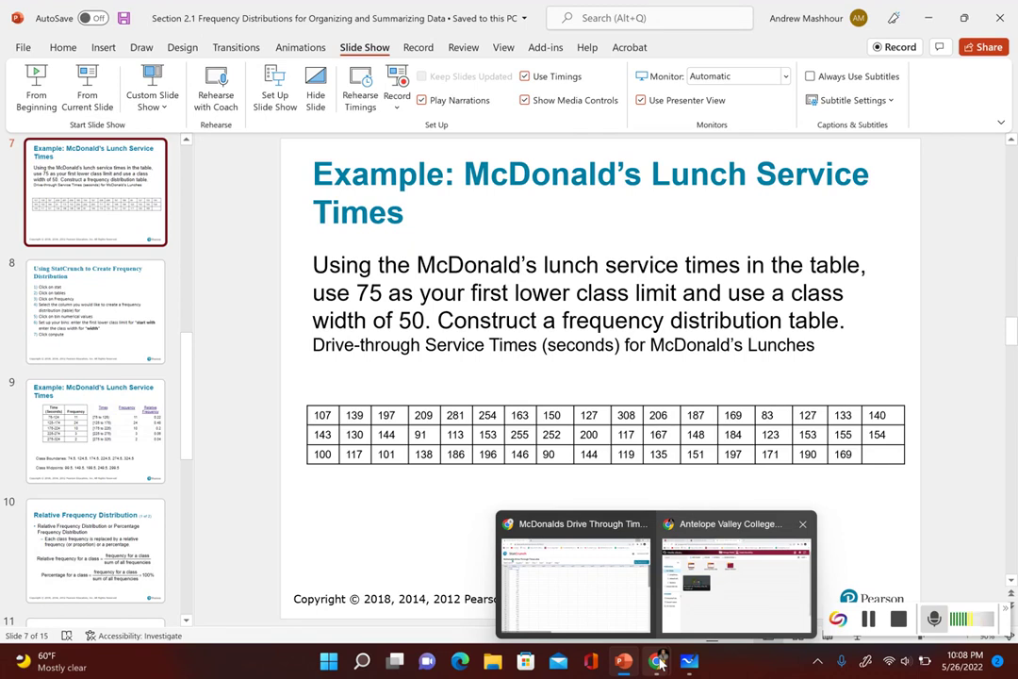
Step: Return to the whiteboard showing class ranges 75–124 through 275–324
mouse_move(656, 661)
click(689, 661)
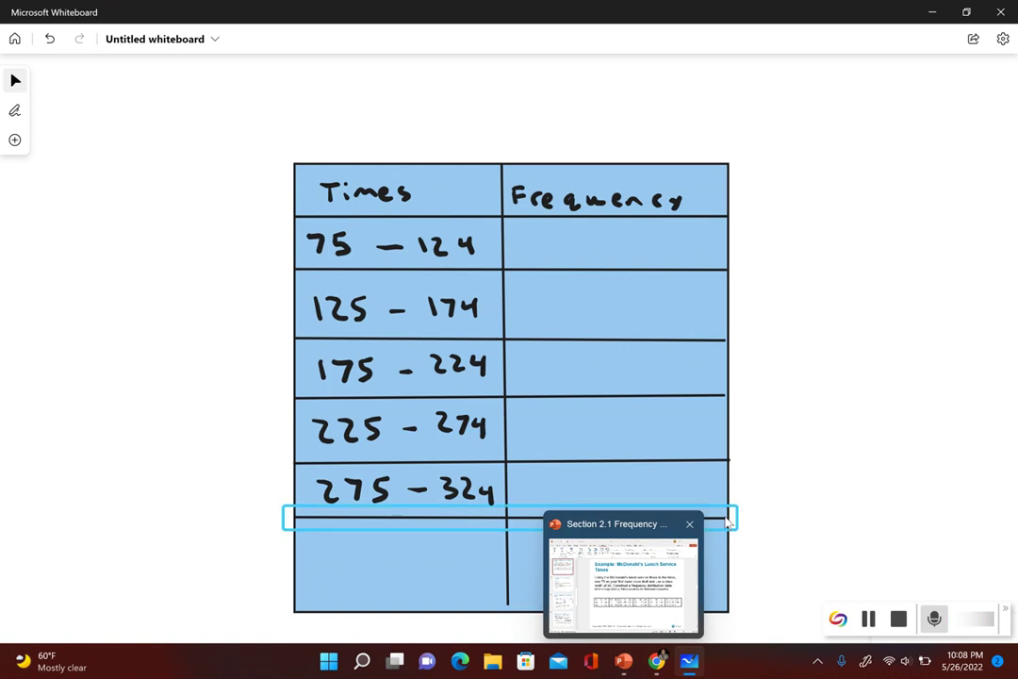
mouse_move(574, 573)
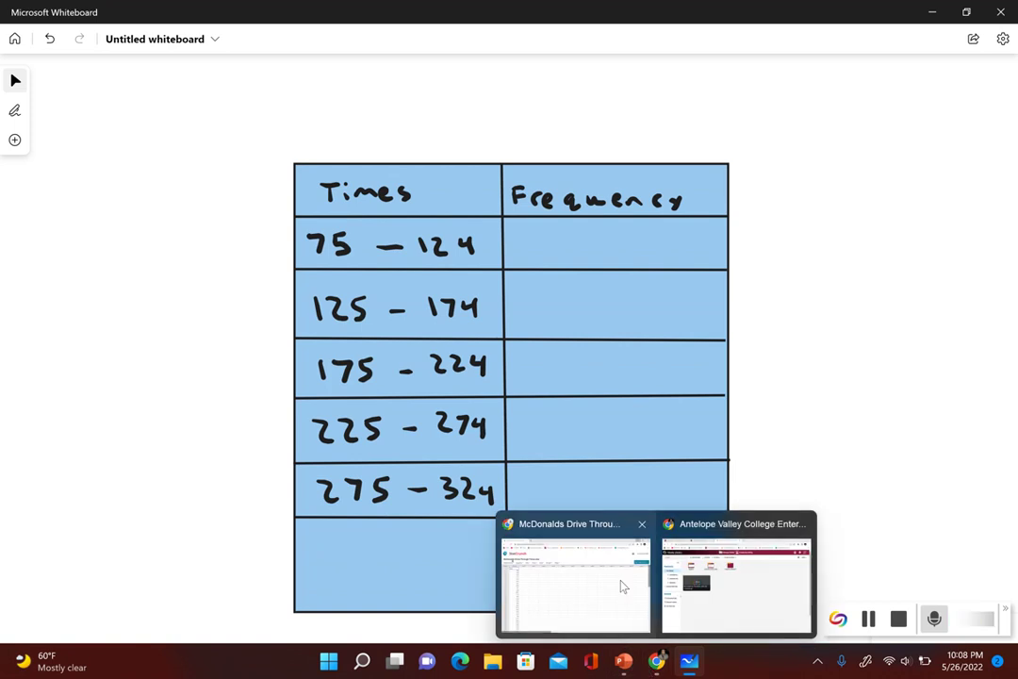
Step: In StatCrunch, start a Stat > Tables > Frequency table for the Times column
click(621, 586)
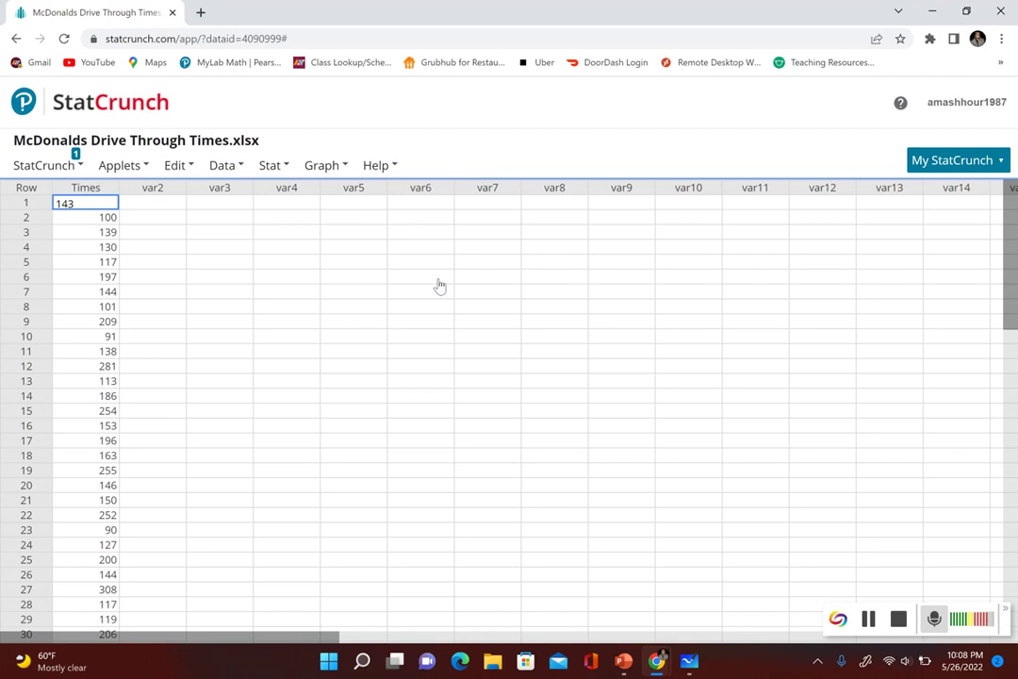
click(285, 166)
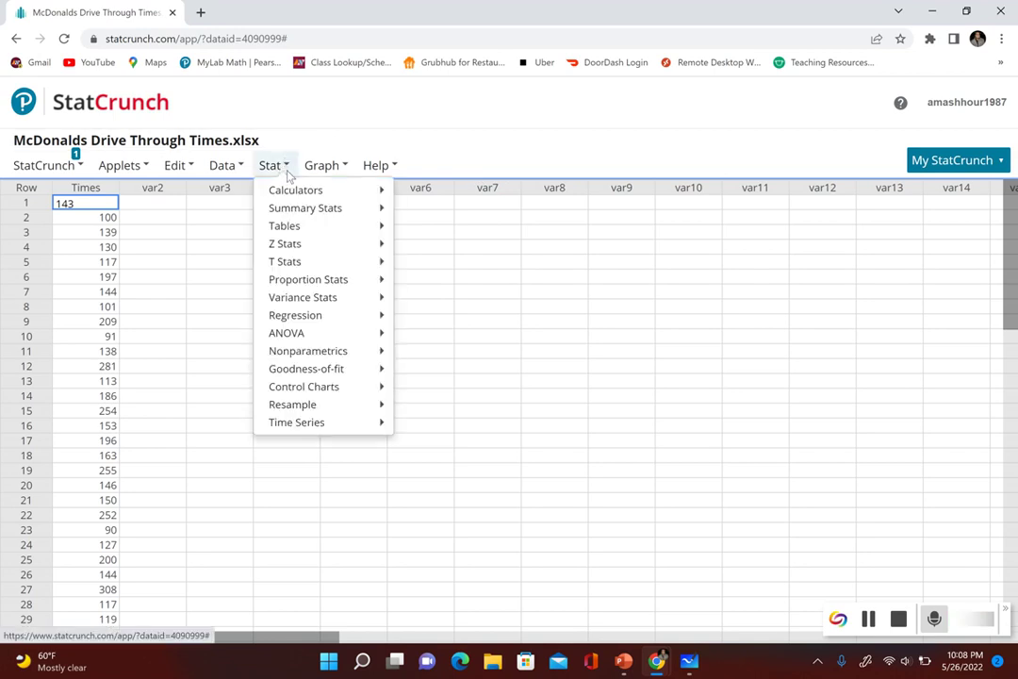
mouse_move(285, 226)
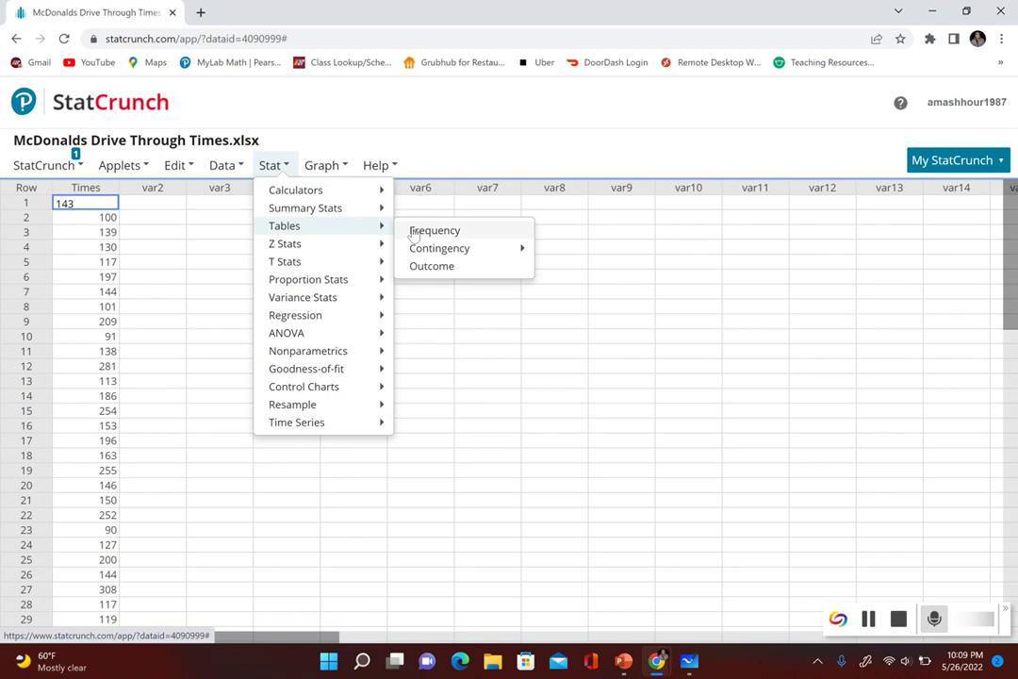
click(413, 231)
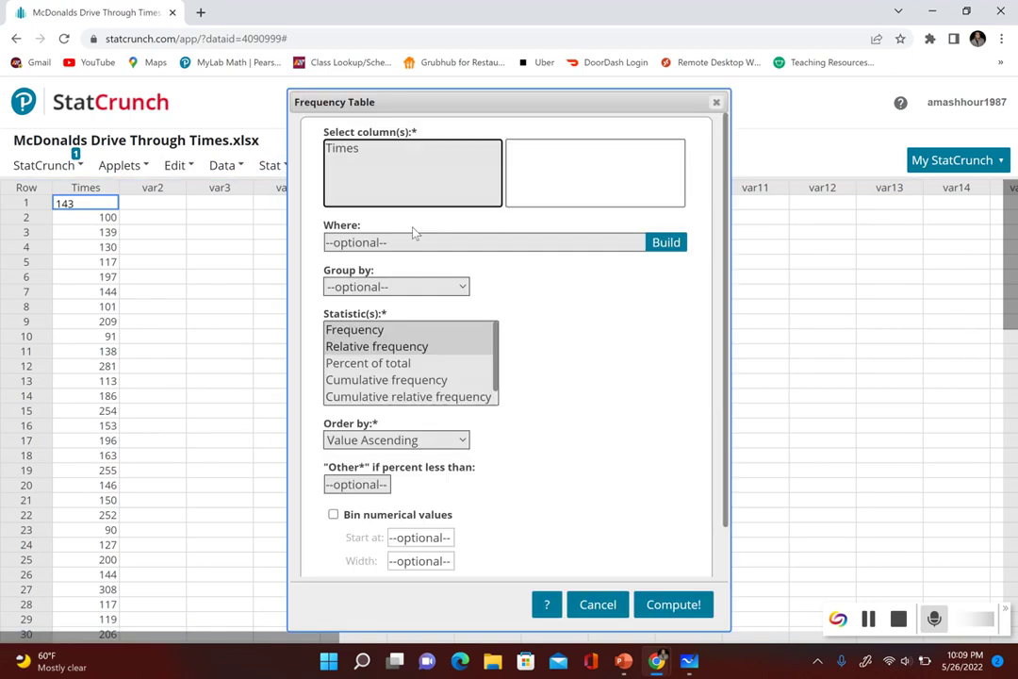
click(346, 150)
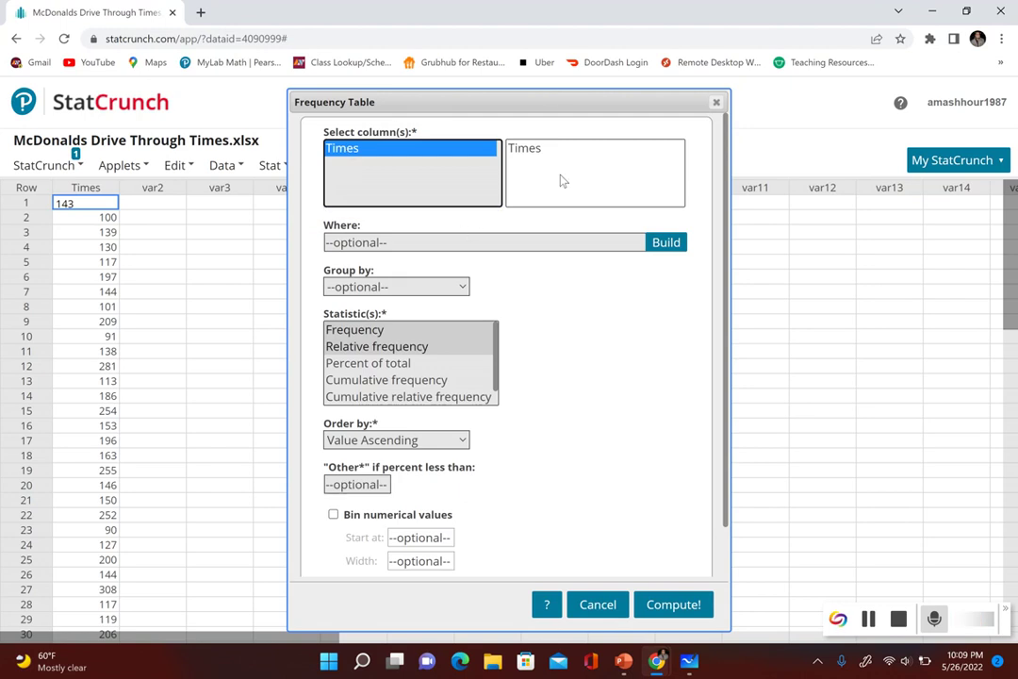
drag(726, 285, 735, 339)
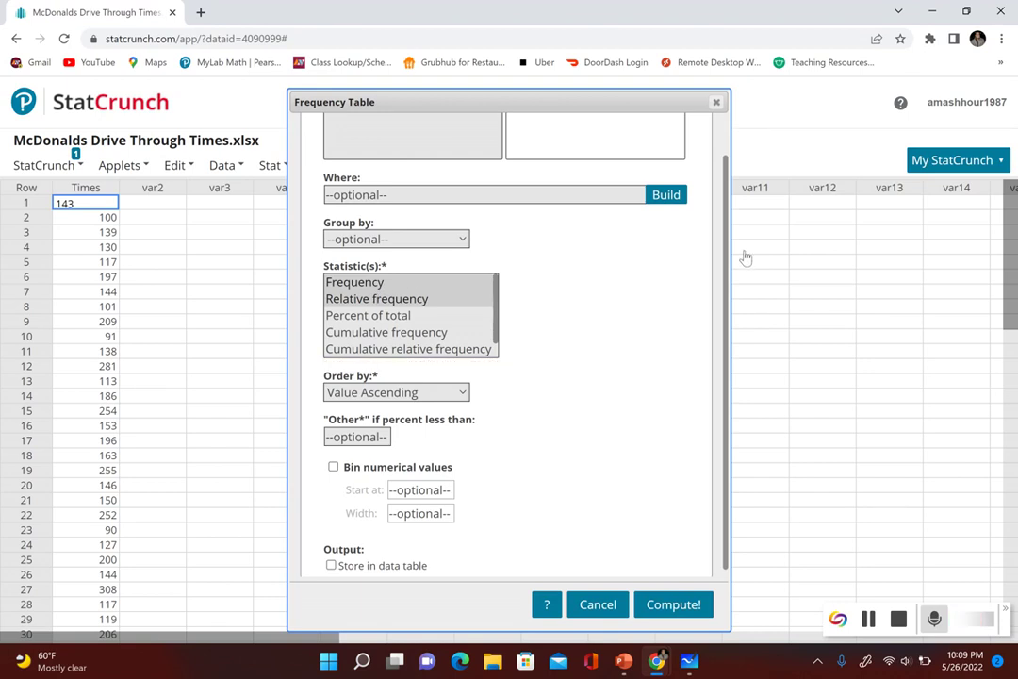
drag(730, 256, 726, 280)
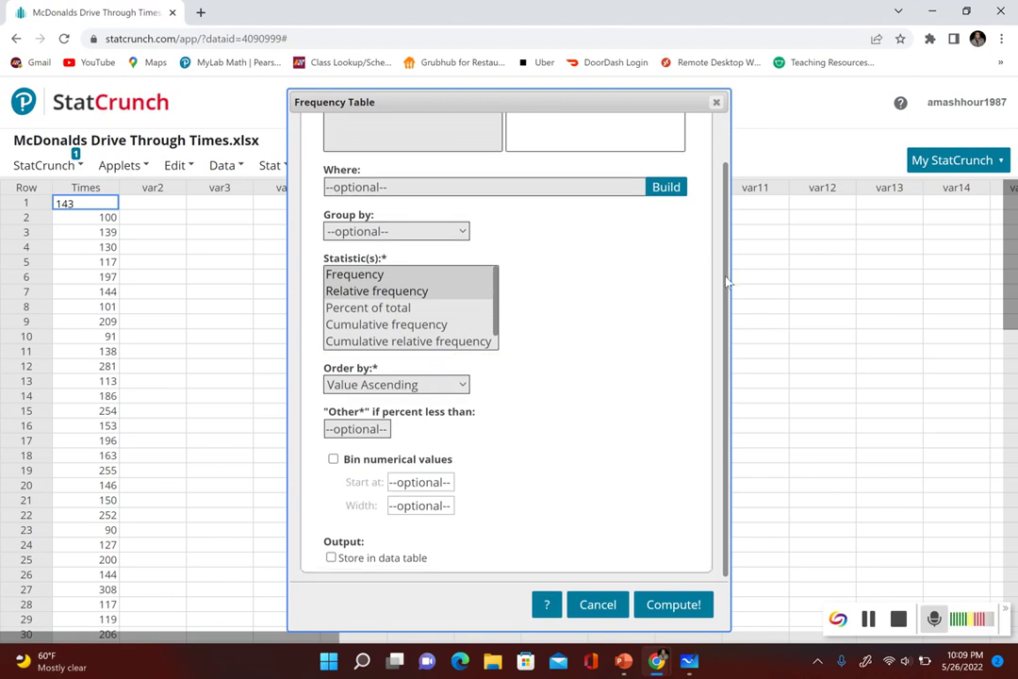
Step: Enable binning of numerical values with start 75 and width 50
click(334, 459)
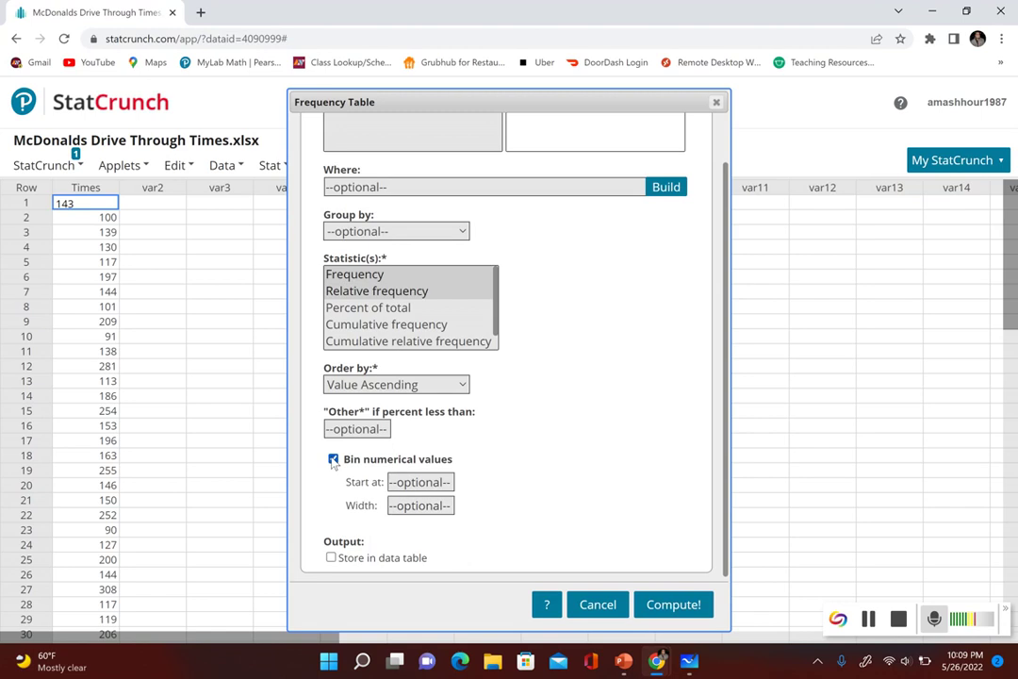
click(426, 483)
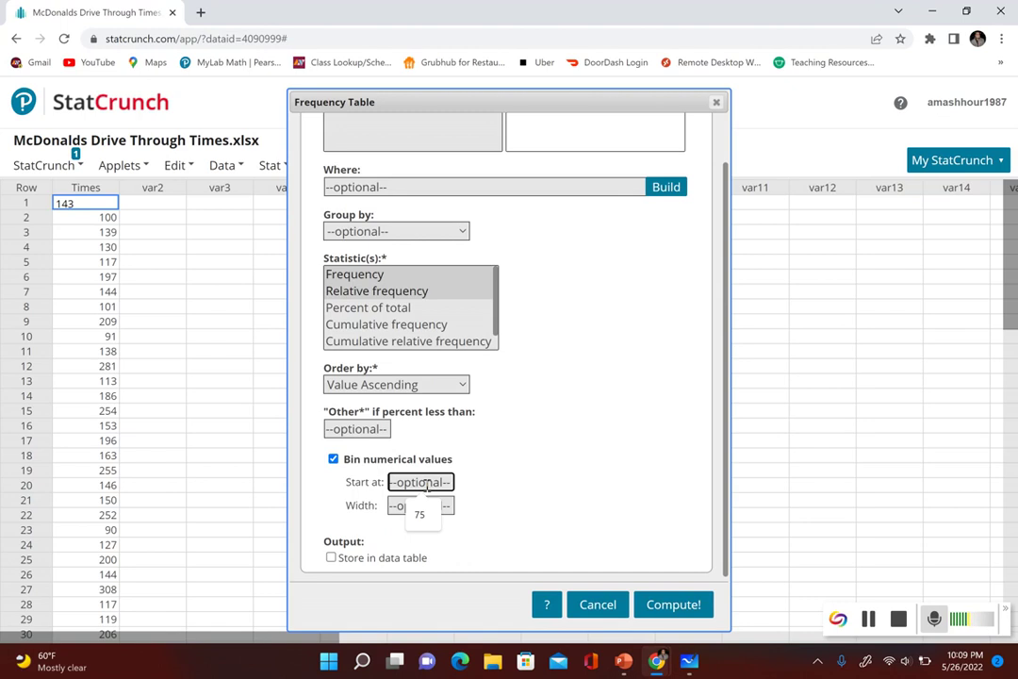
text(75)
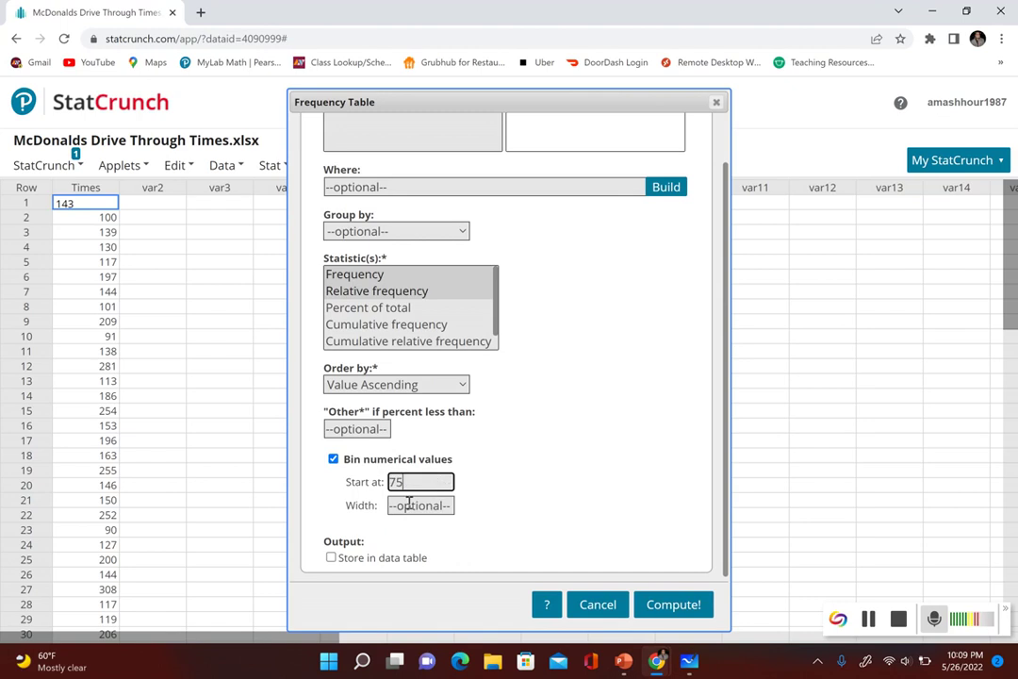
click(409, 504)
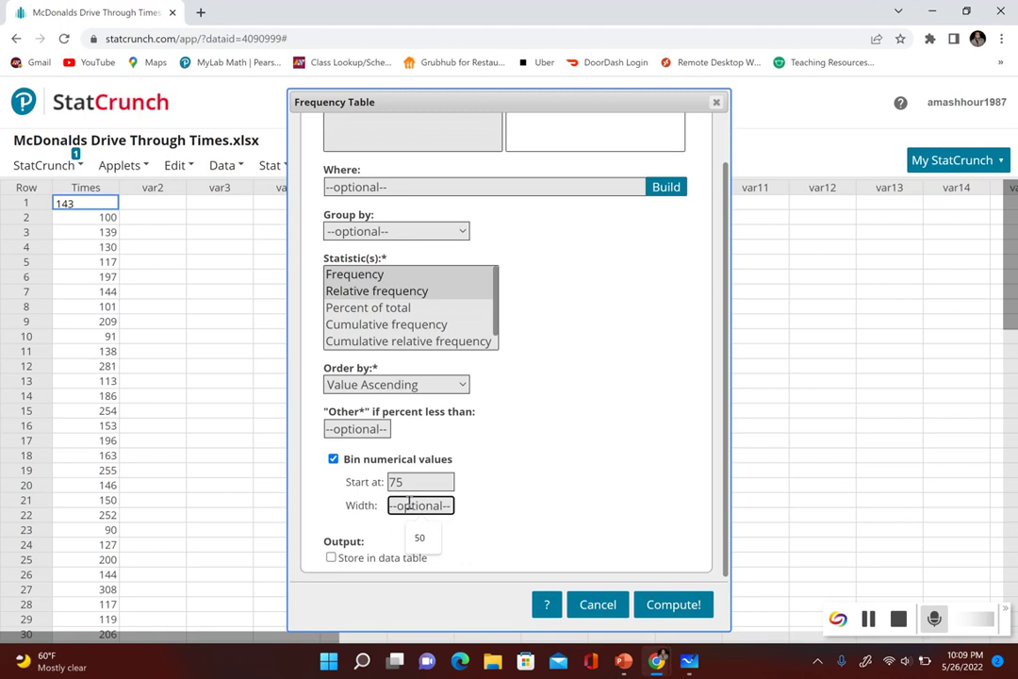
text(50)
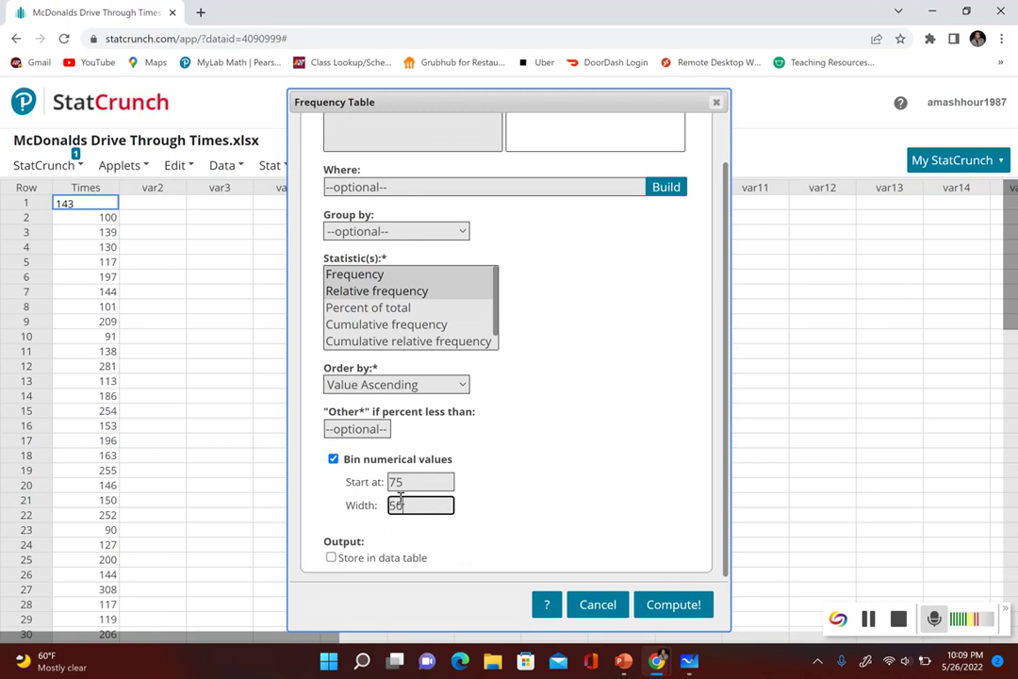
Step: Compute the binned Times frequency table (11, 24, 10, 3, 2) and shift its results window left
click(675, 611)
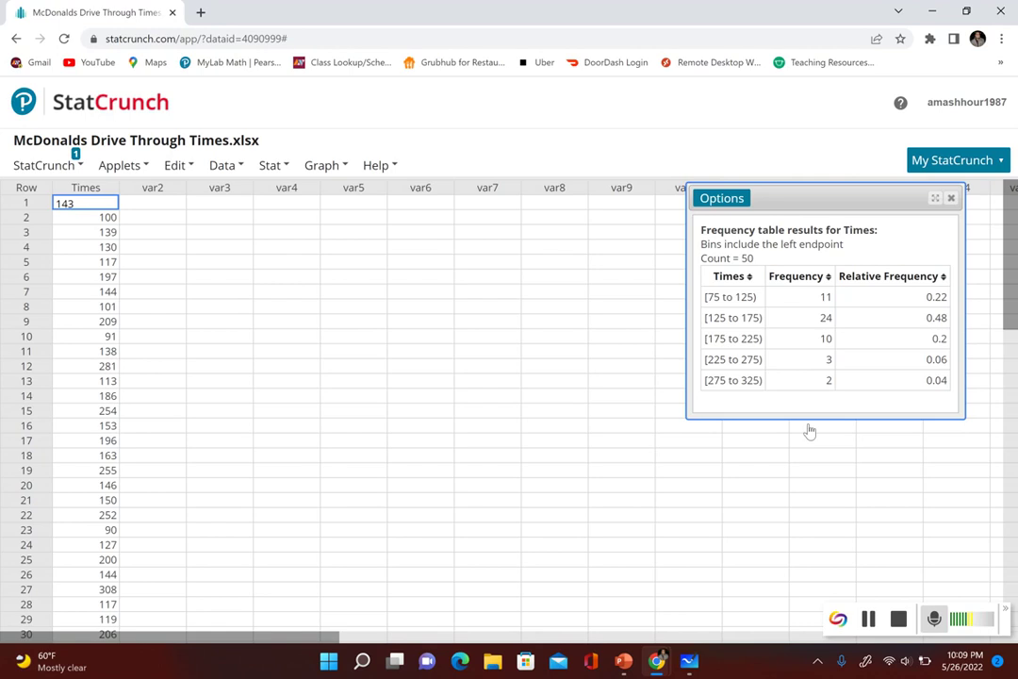
drag(875, 201, 823, 195)
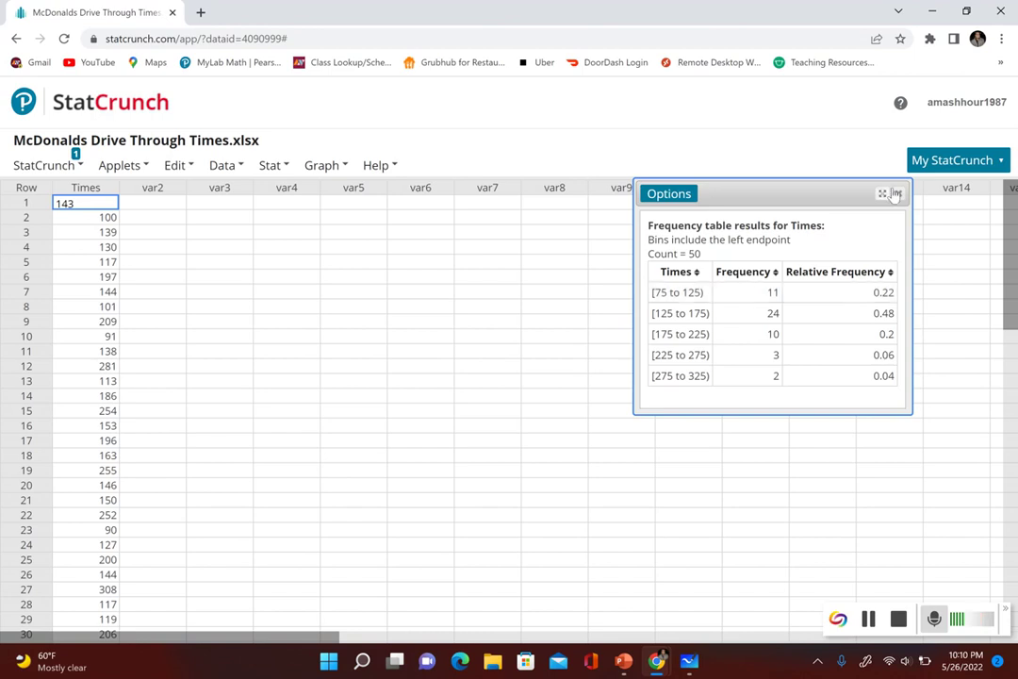
mouse_move(965, 12)
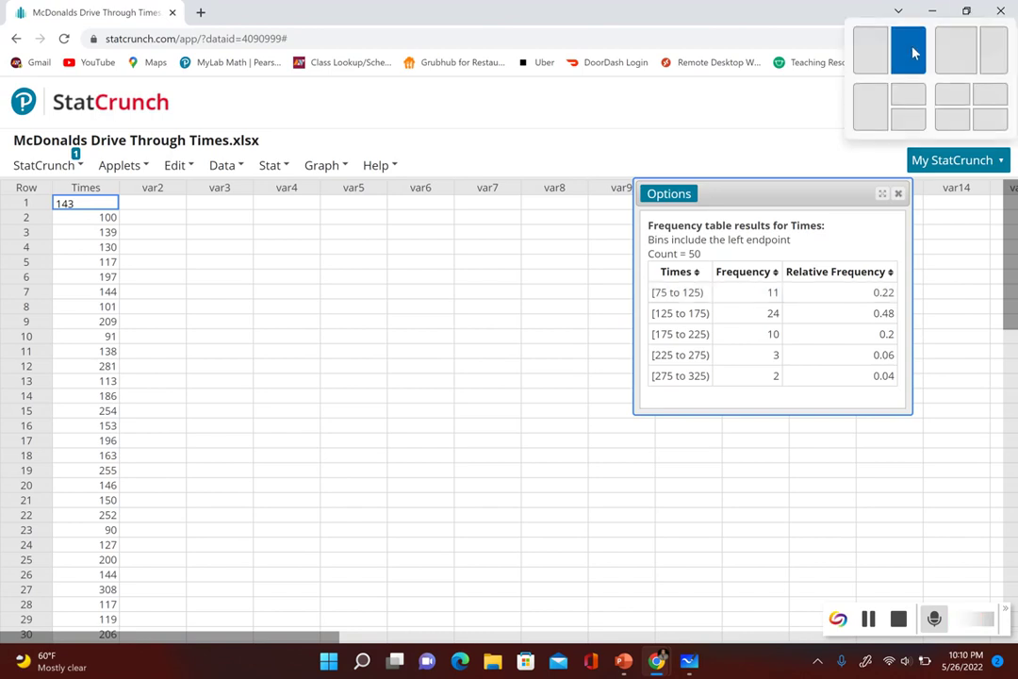
Step: Snap the browser right and Whiteboard left, then write frequencies 11, 24, 10, 3, 2
click(910, 53)
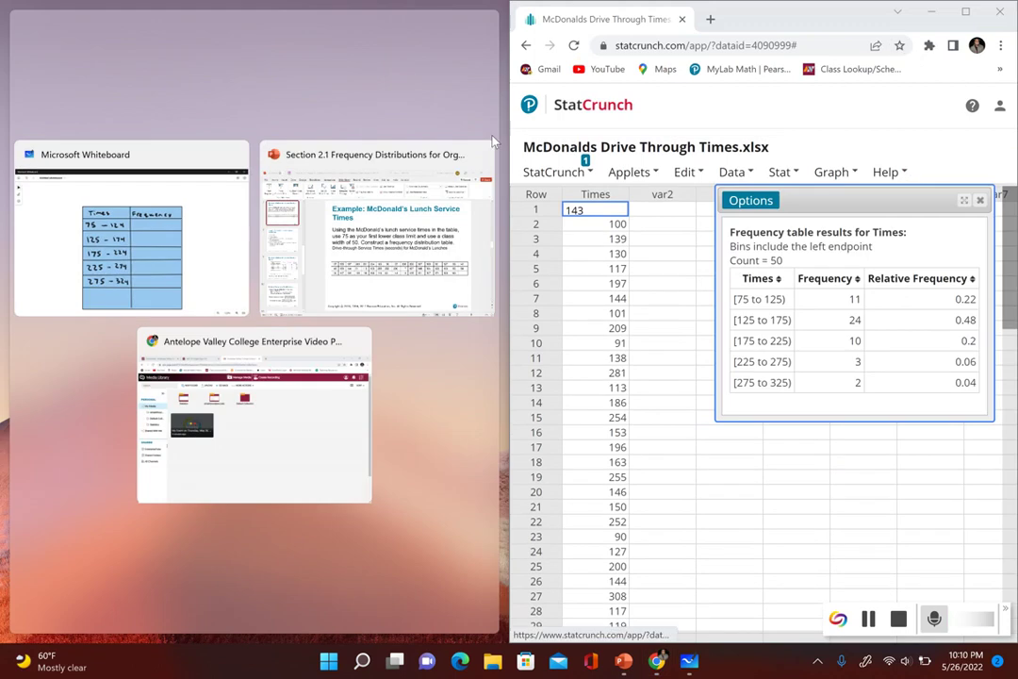
click(161, 233)
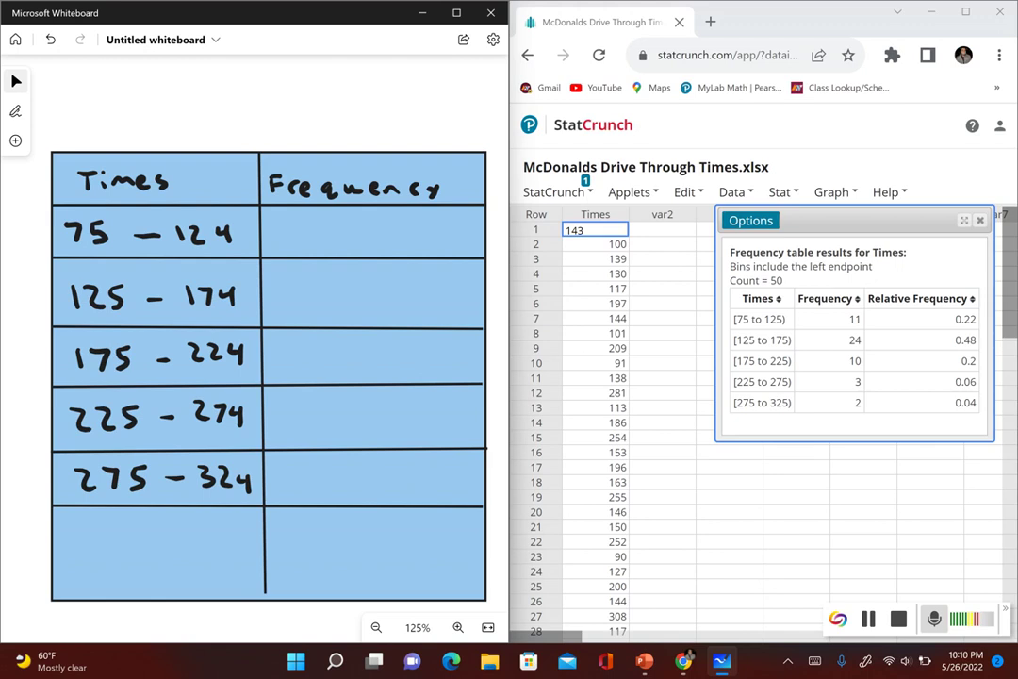
mouse_move(339, 224)
mouse_down()
mouse_move(340, 242)
mouse_move(356, 242)
mouse_up()
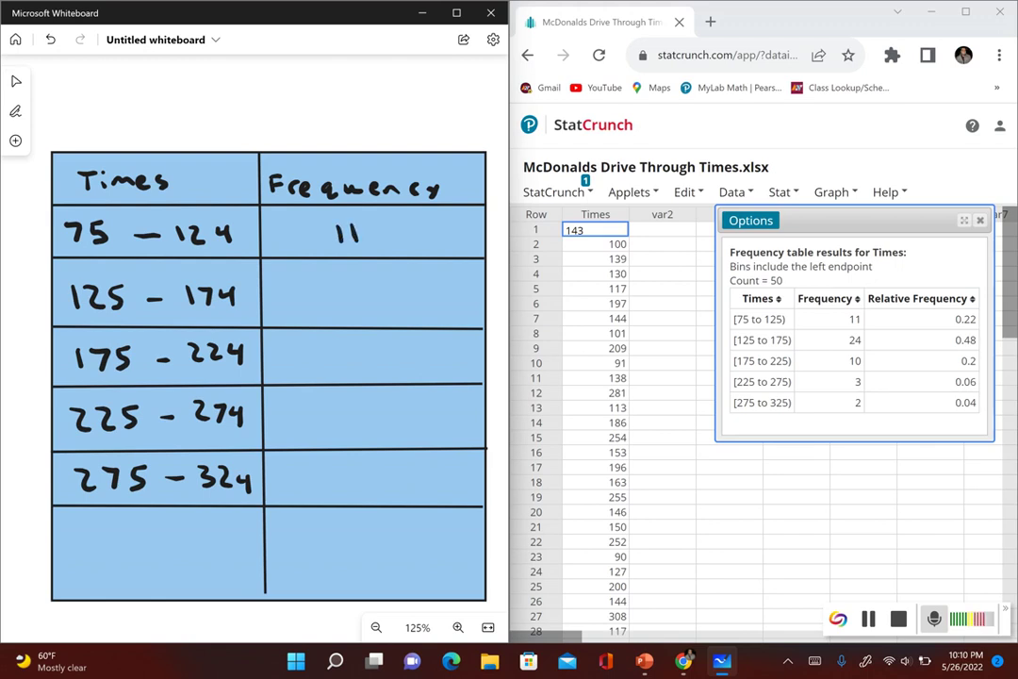
mouse_move(334, 291)
mouse_down()
mouse_move(351, 309)
mouse_move(379, 300)
mouse_up()
drag(372, 287, 373, 309)
drag(347, 353, 347, 372)
drag(365, 354, 364, 354)
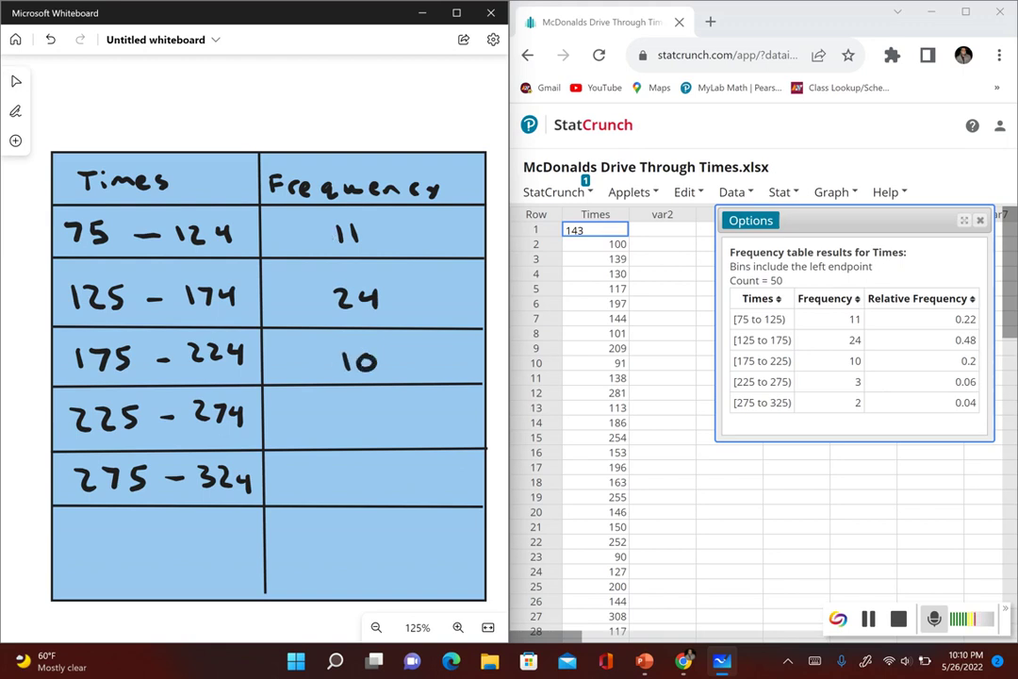
drag(356, 403, 356, 426)
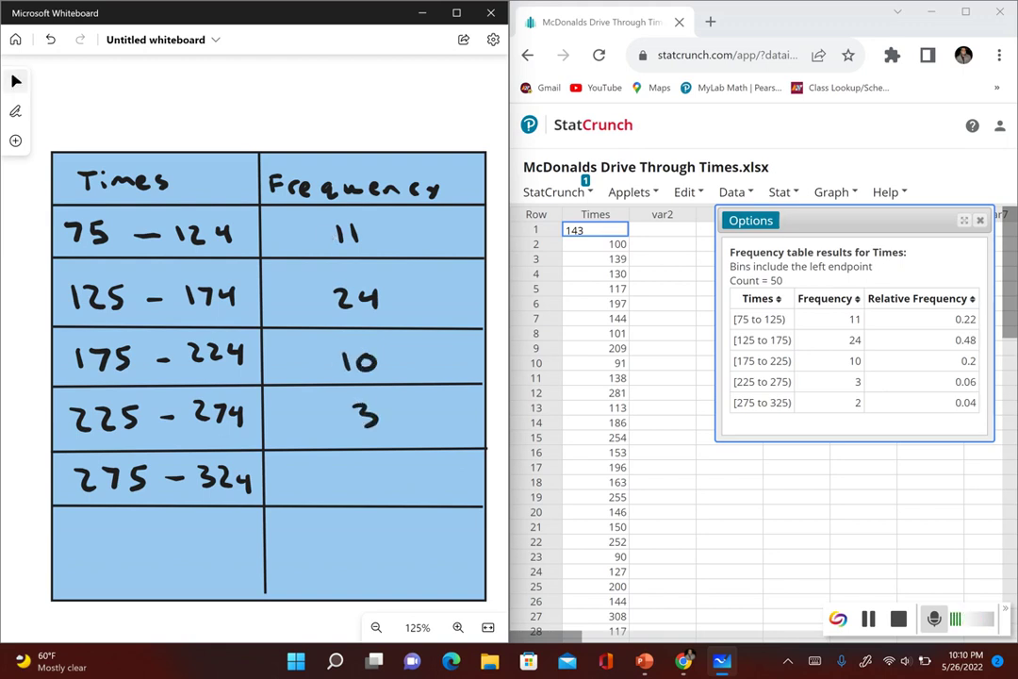
drag(369, 469, 389, 490)
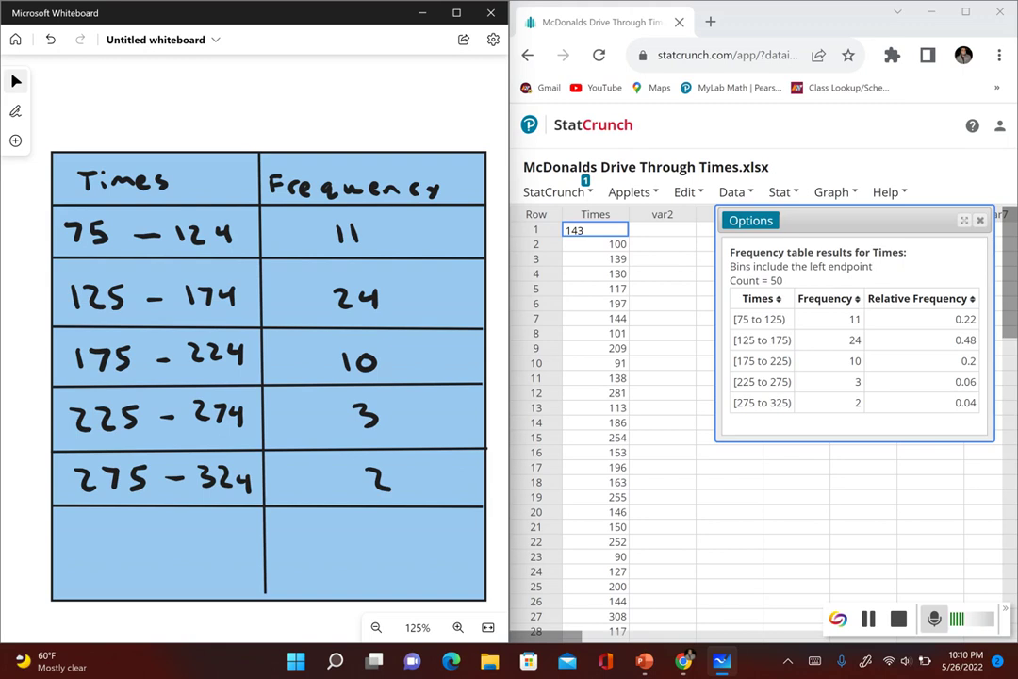